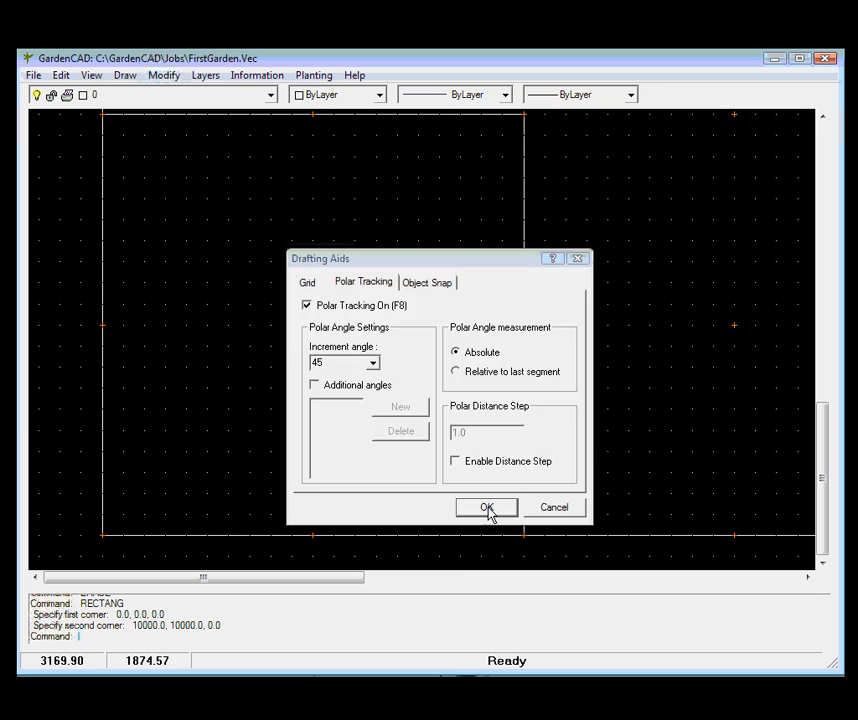
Apply polar tracking with a 45-degree increment angle and turn off the grid display.
click(487, 508)
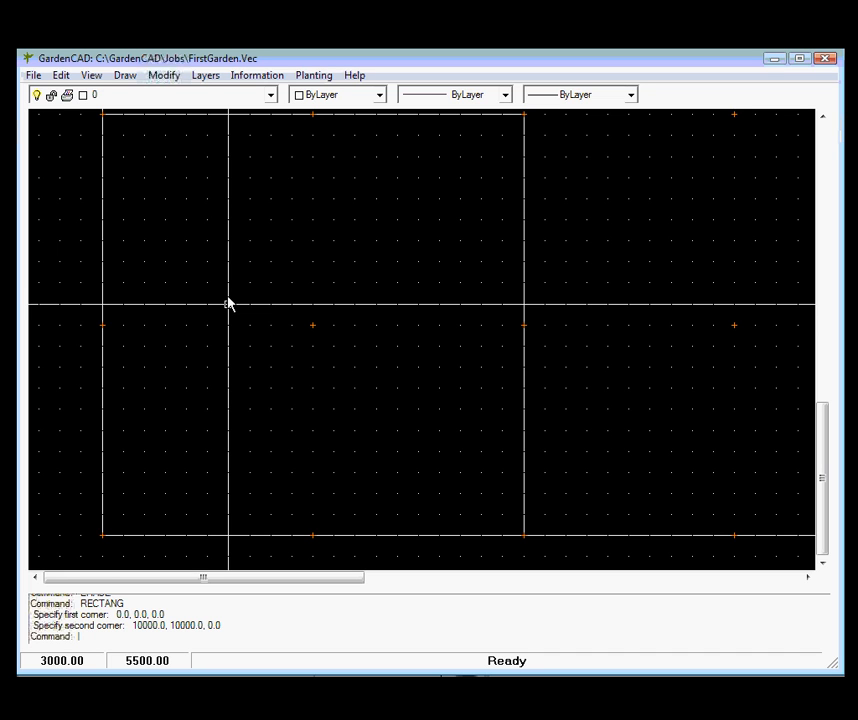
key(F7)
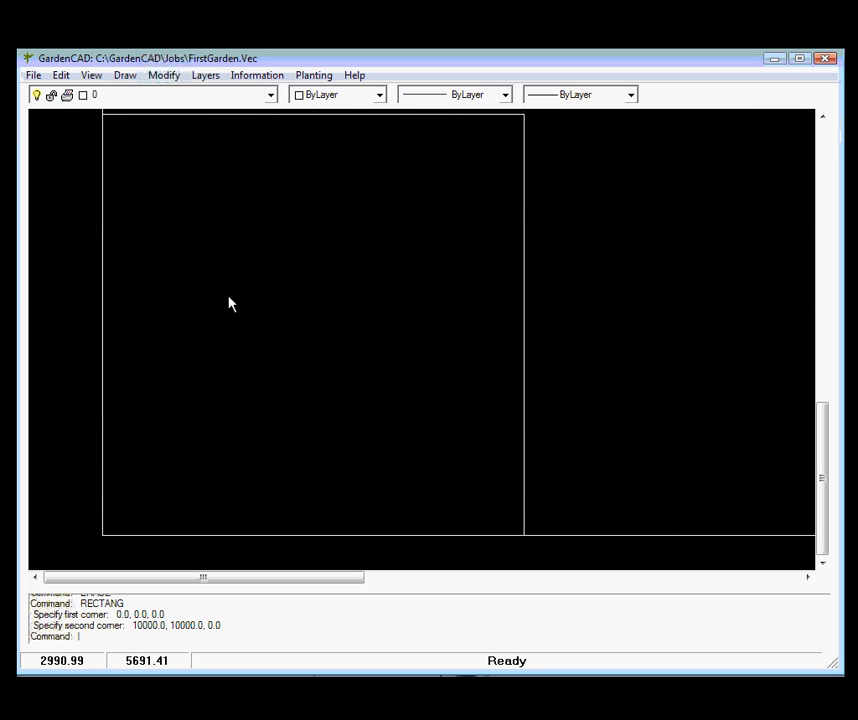
Draw a six-sided outline of horizontal, vertical and 45-degree lines inside the square, from about 2096, 2988 to just above that start point.
click(126, 78)
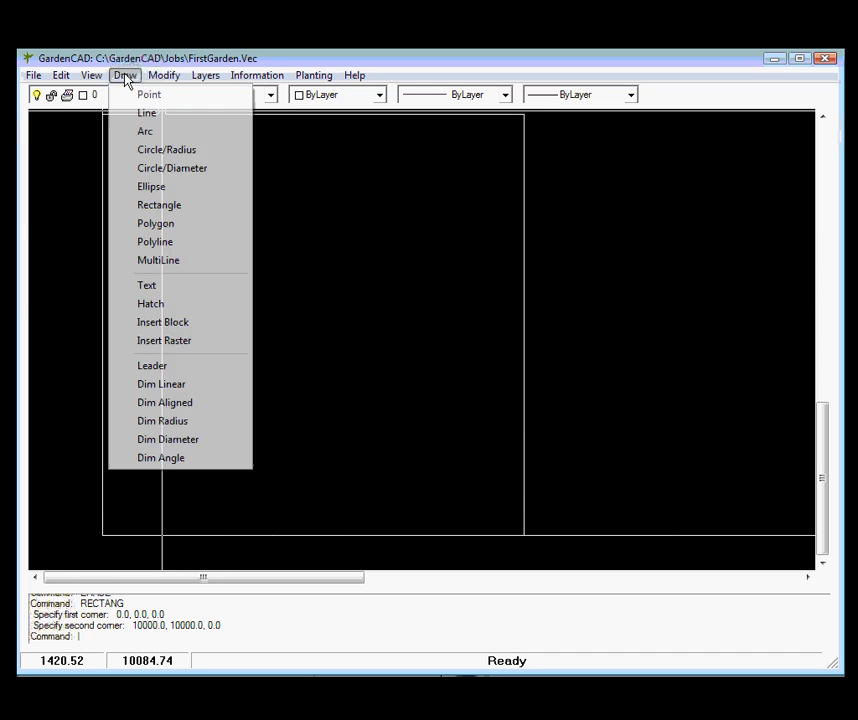
click(149, 113)
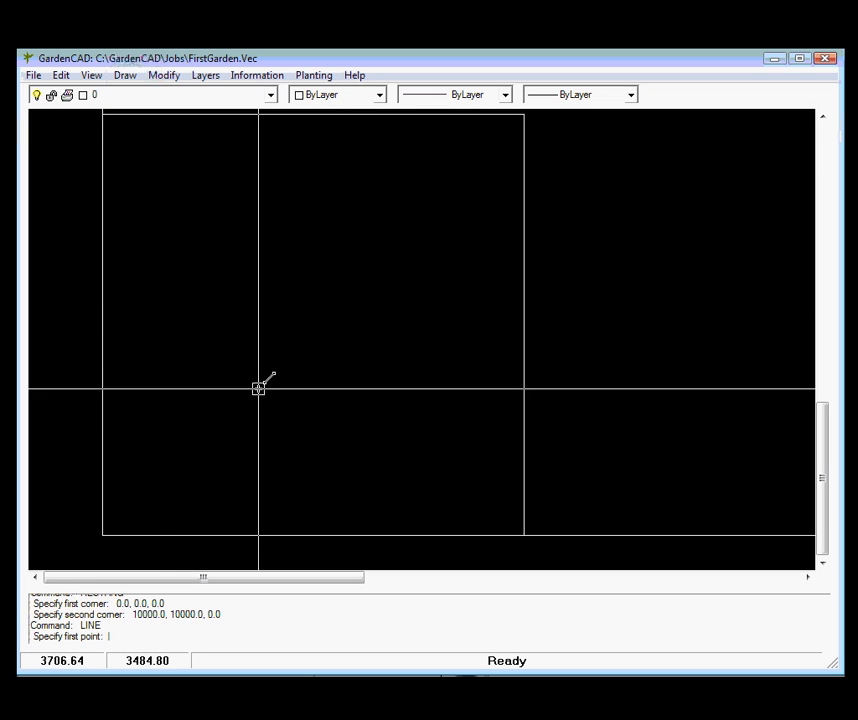
click(190, 409)
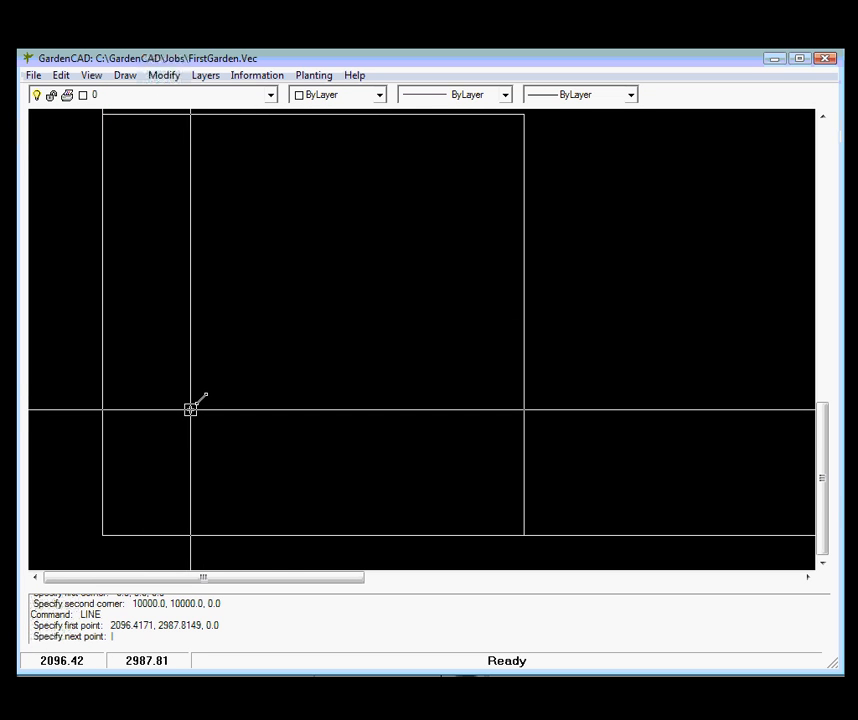
click(361, 409)
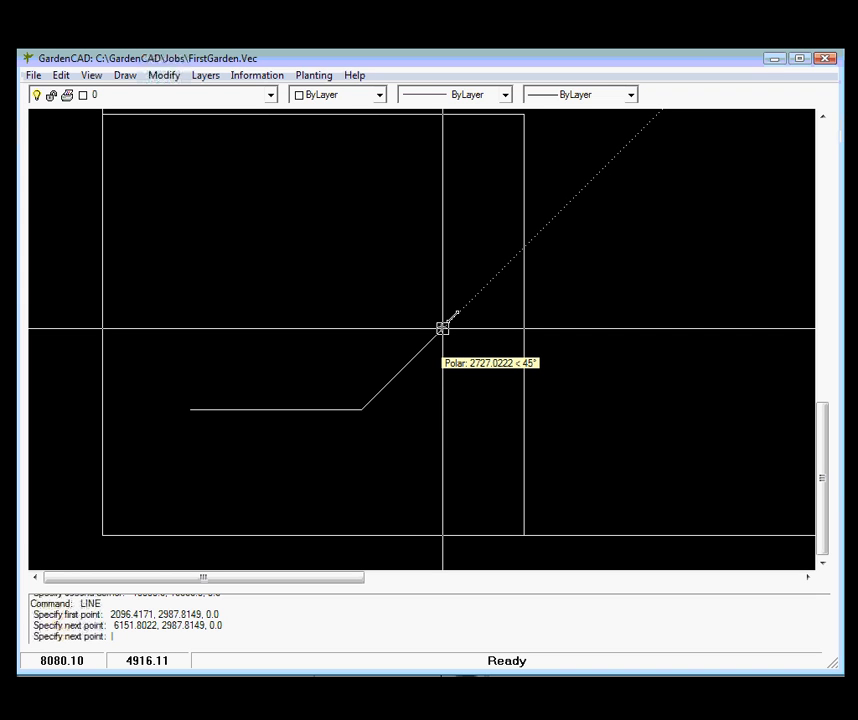
click(443, 328)
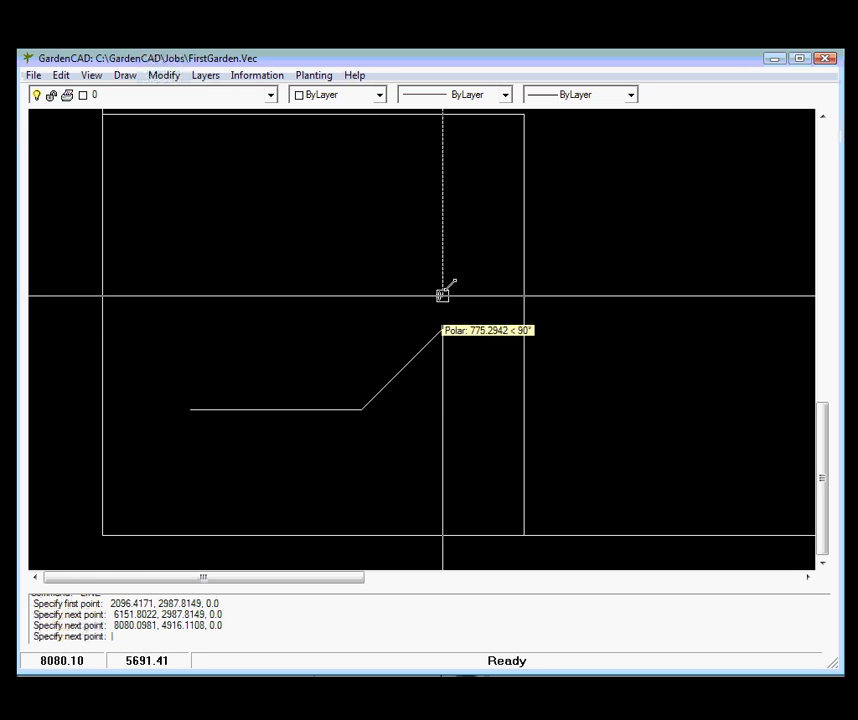
click(443, 195)
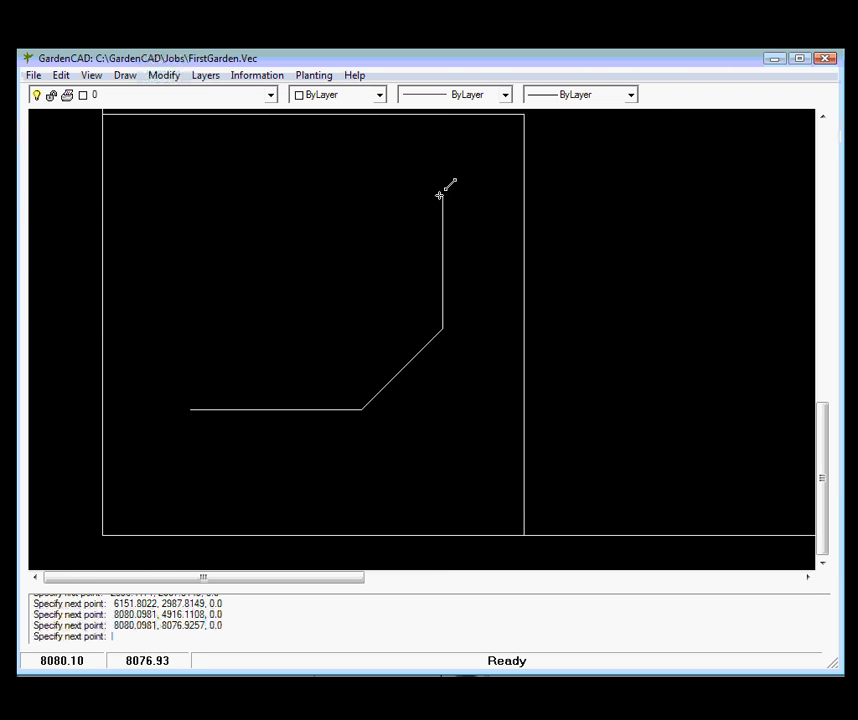
click(298, 195)
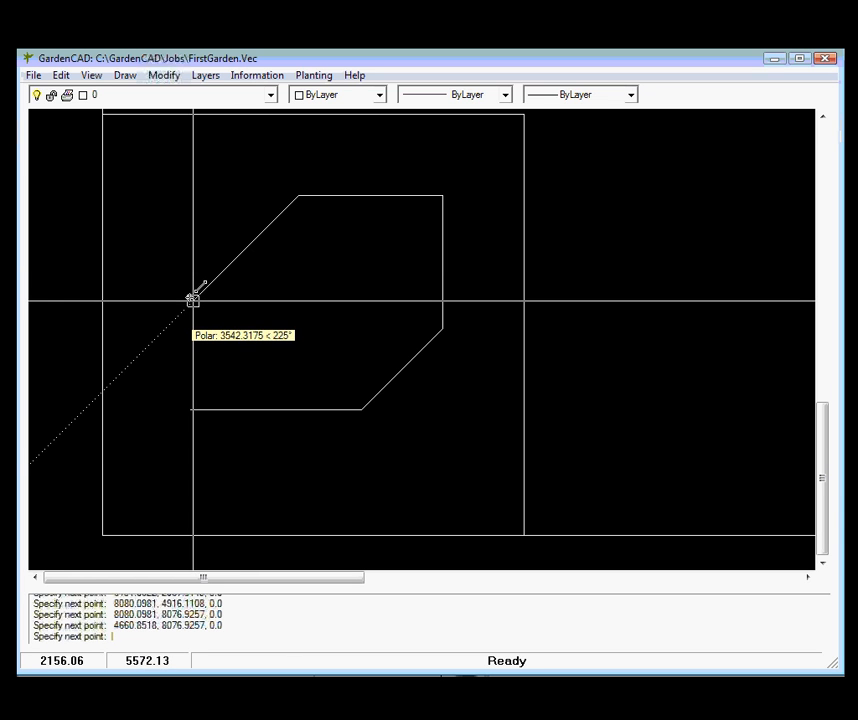
click(190, 301)
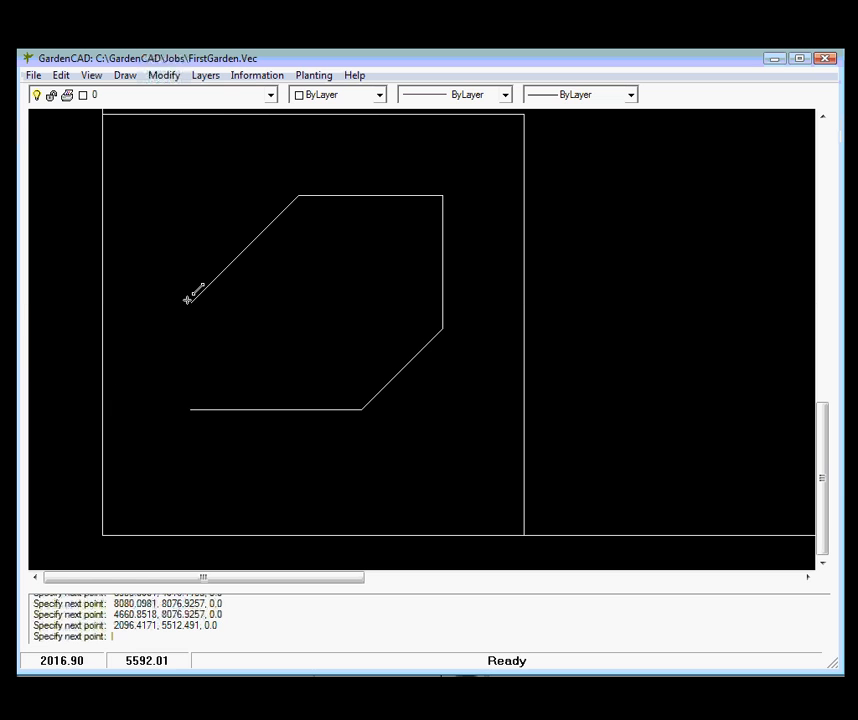
click(190, 407)
key(Return)
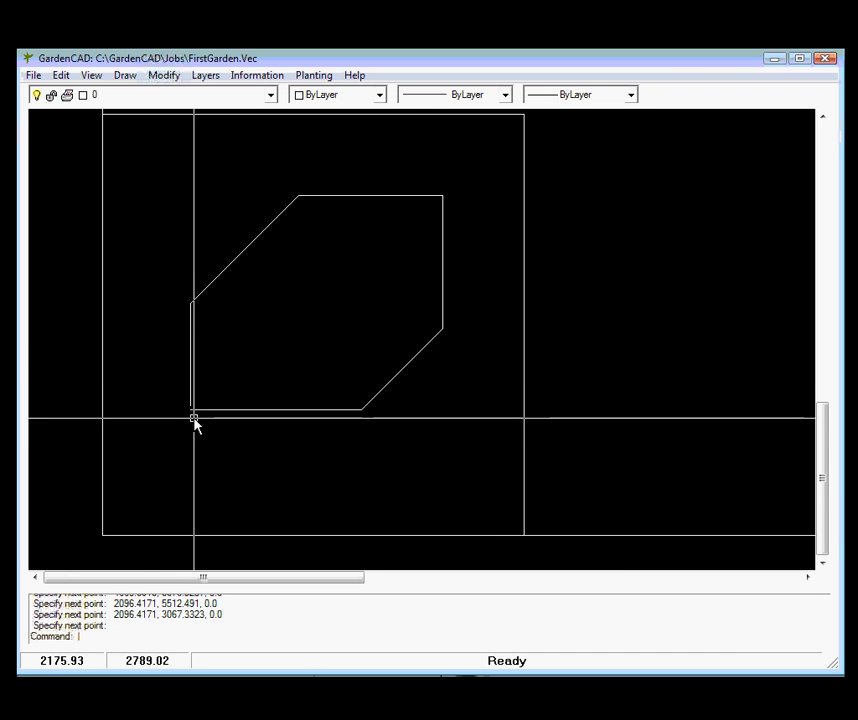
Extend the outline's left vertical line down to its bottom horizontal line, closing the lower-left corner.
scroll(195, 423, up, 5)
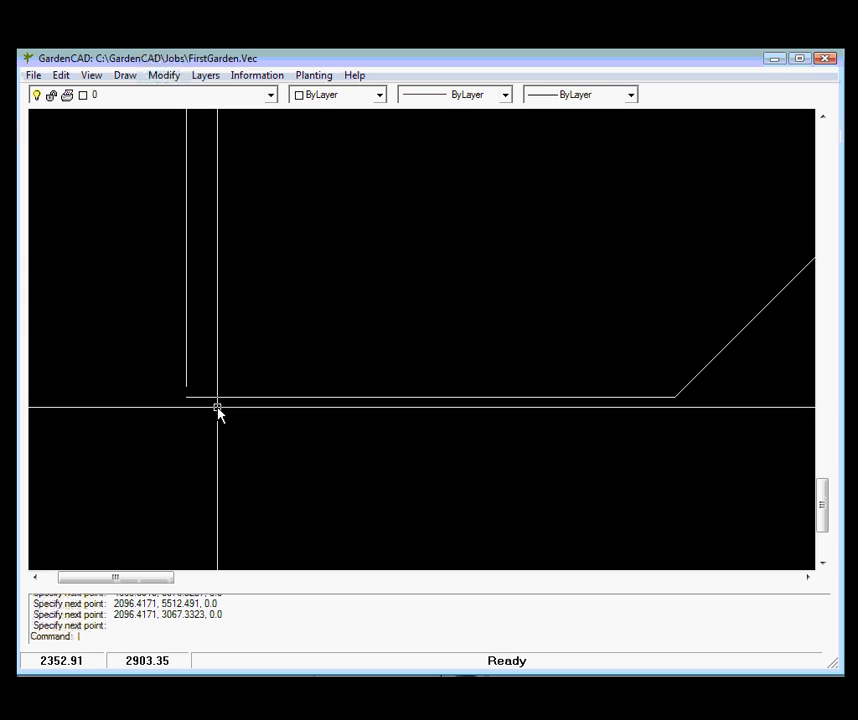
click(166, 78)
click(176, 260)
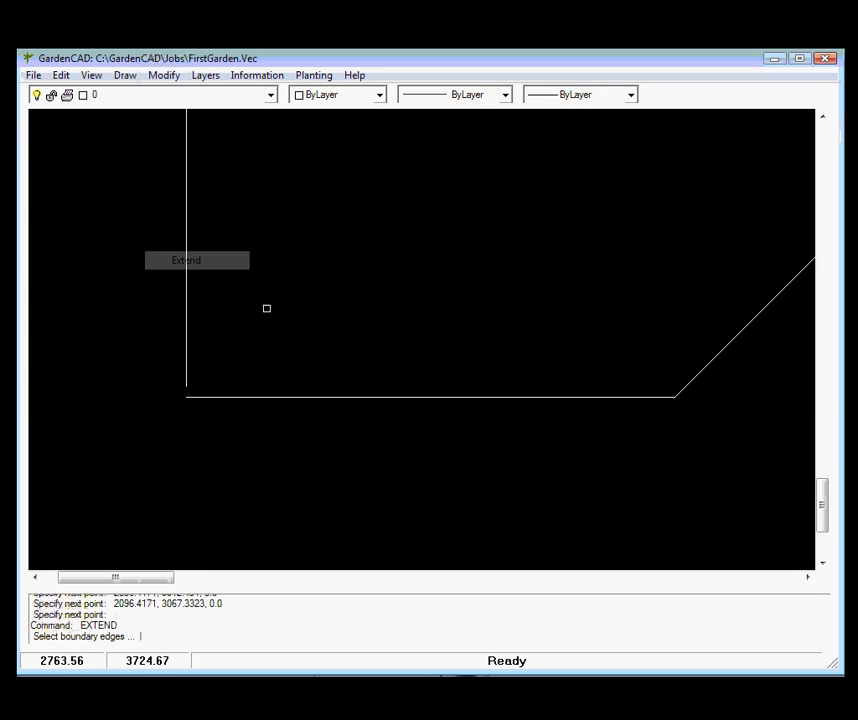
click(278, 396)
key(Return)
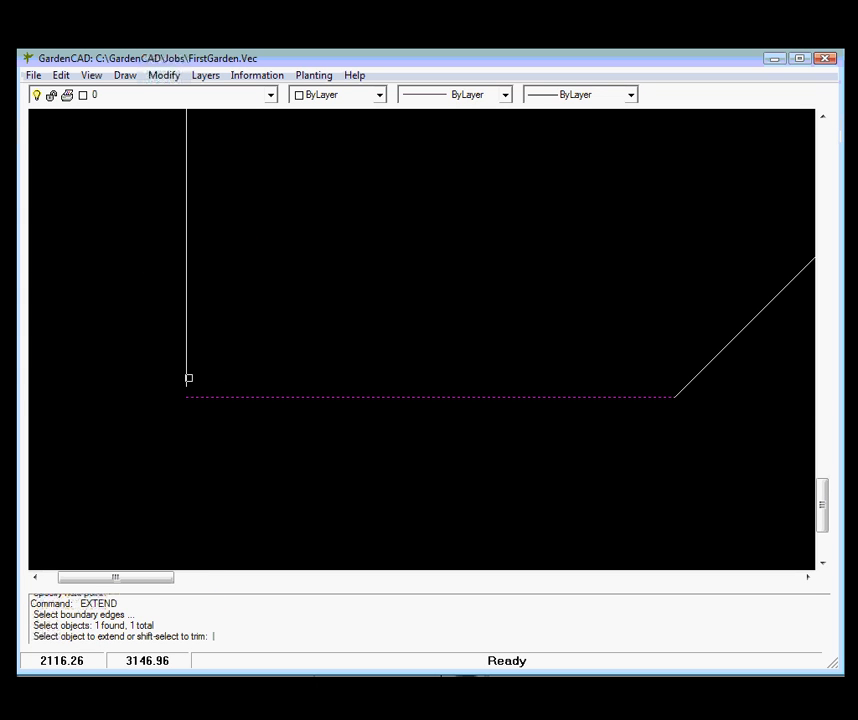
click(189, 378)
key(Return)
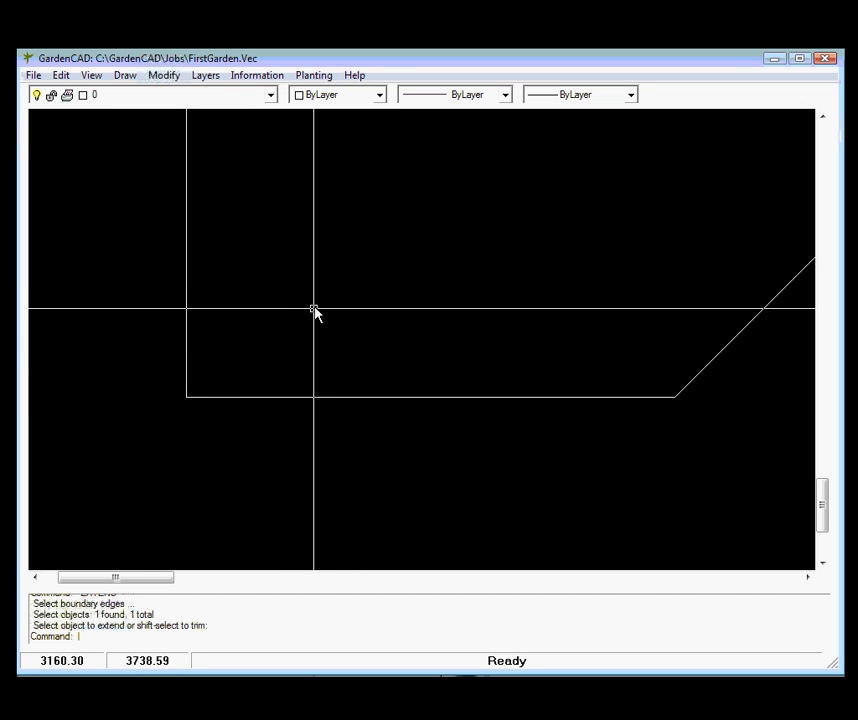
scroll(314, 310, down, 3)
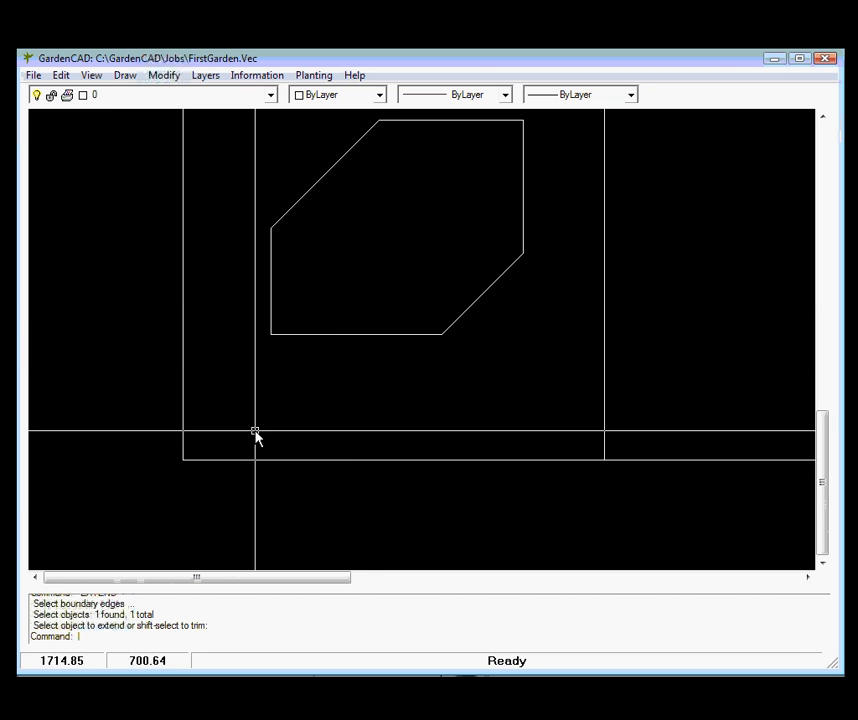
Review the polar tracking options in the Drafting Aids settings.
right_click(274, 406)
click(322, 585)
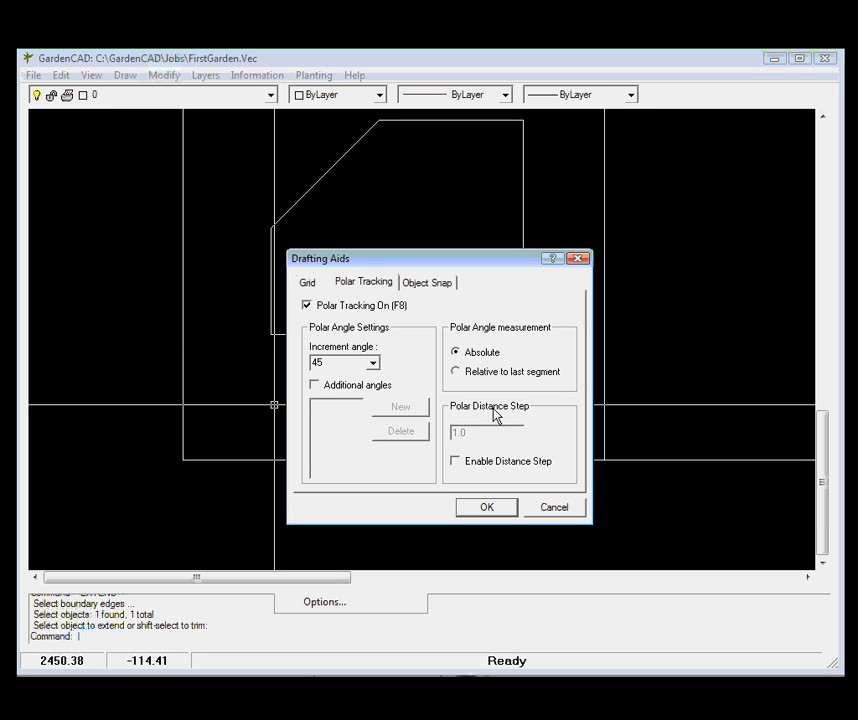
click(492, 509)
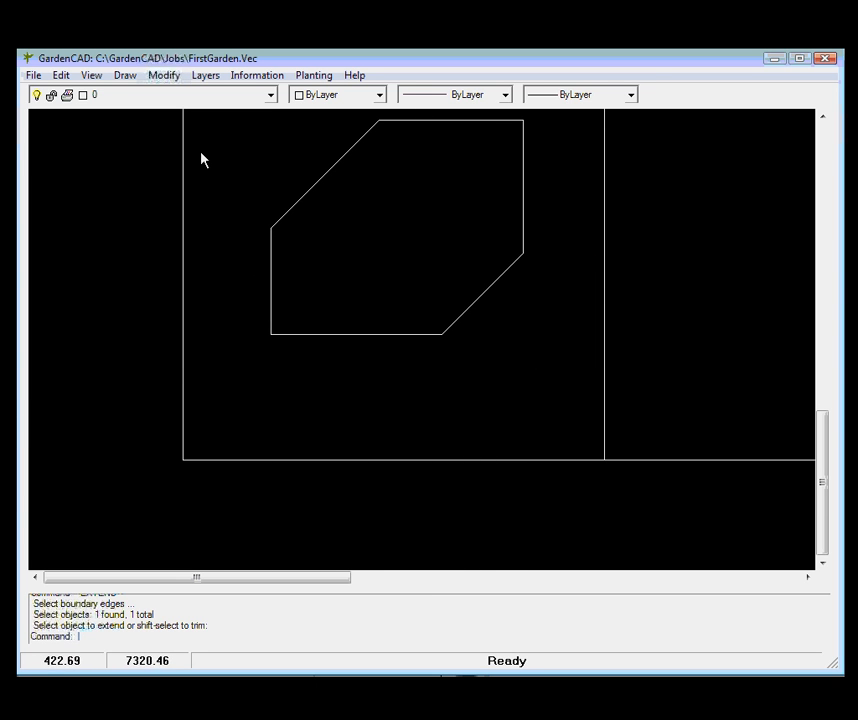
Draw a single 45-degree line about 2558 units long below the outline, starting at about 6148, 581.
click(124, 76)
click(146, 113)
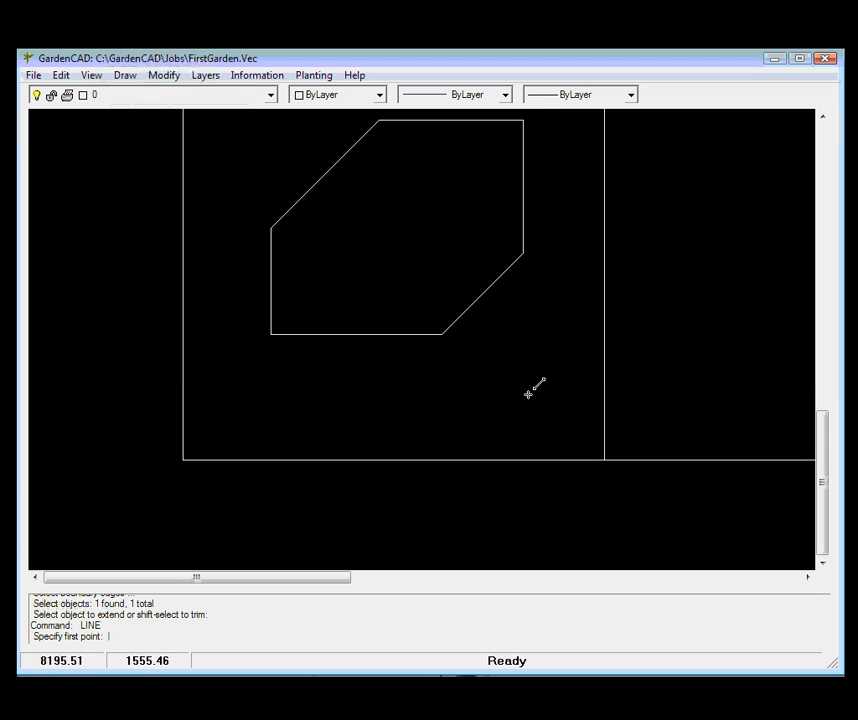
click(441, 436)
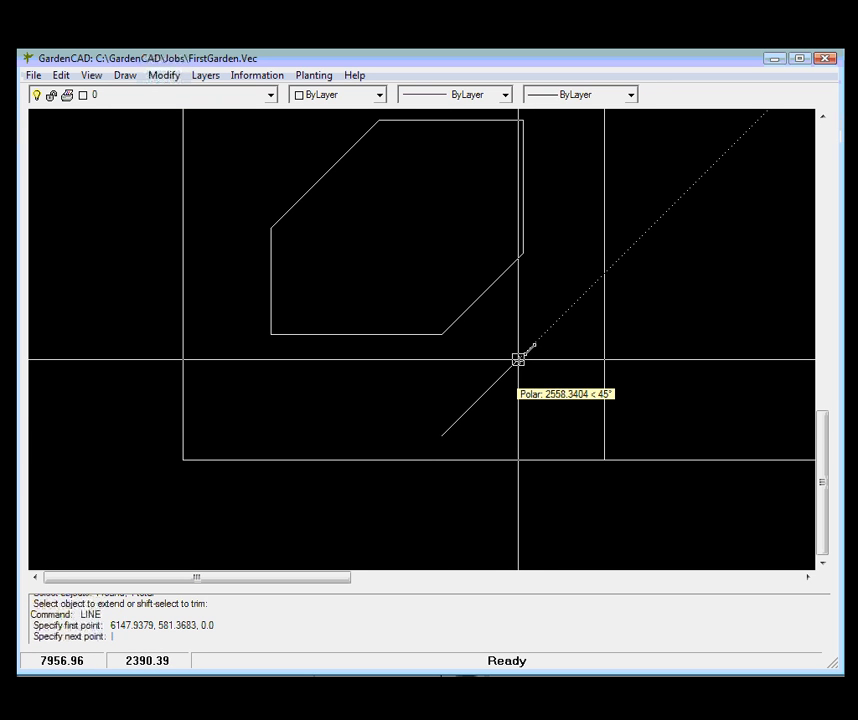
click(518, 359)
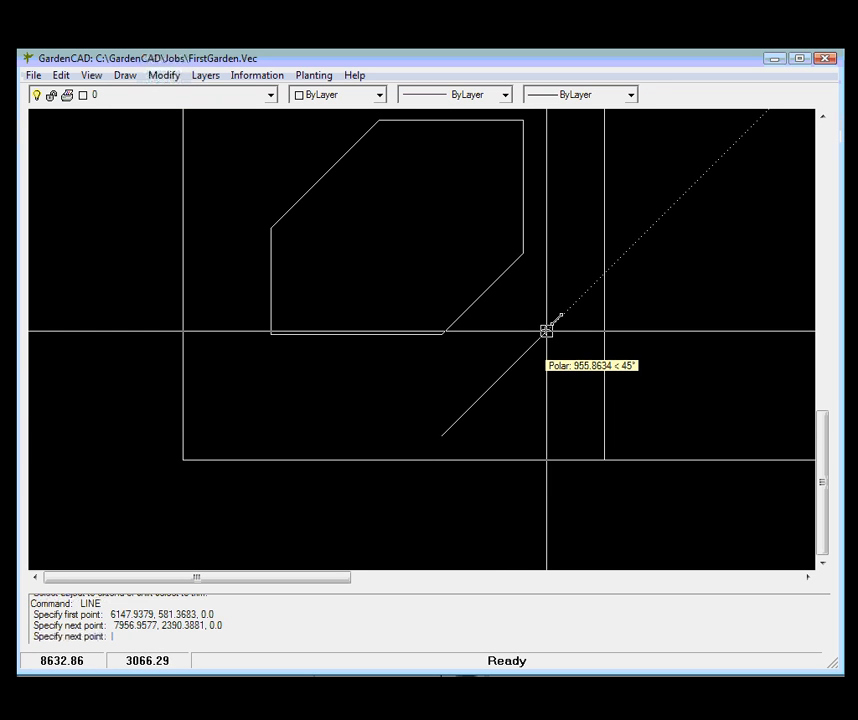
key(Return)
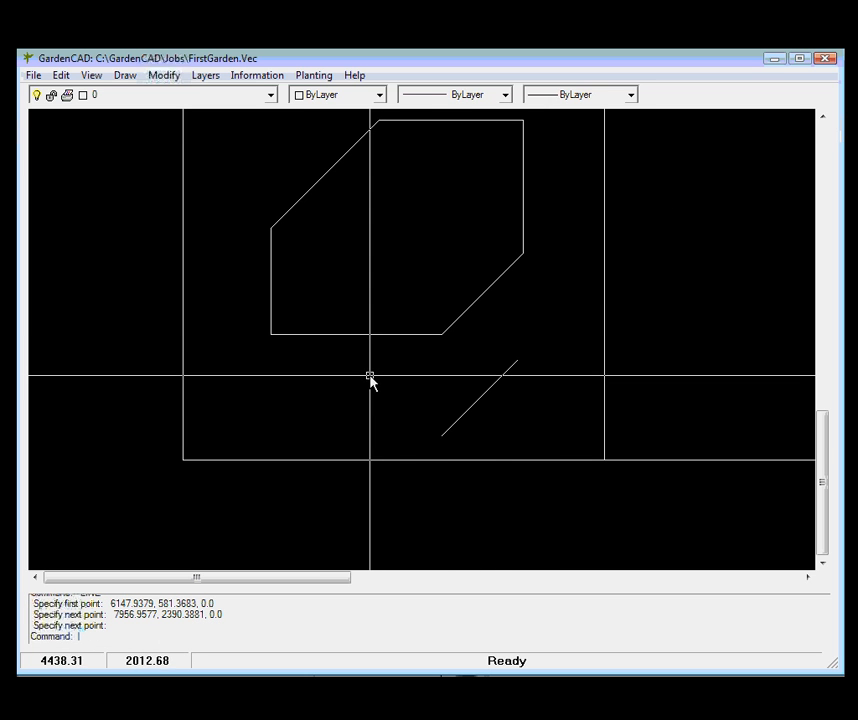
Set the polar angle measurement to be relative to the last segment.
right_click(321, 389)
click(388, 565)
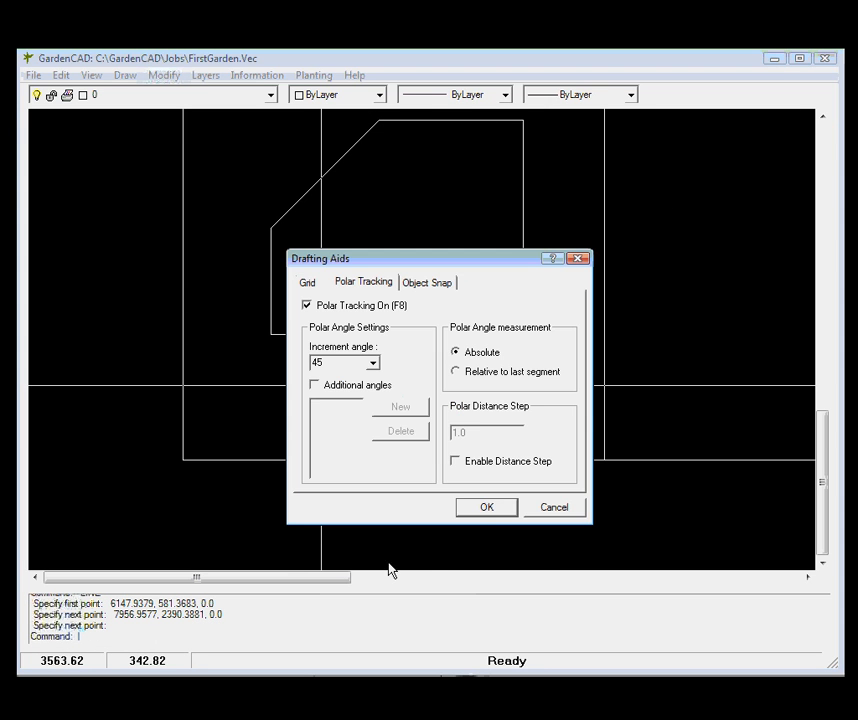
click(457, 372)
click(488, 508)
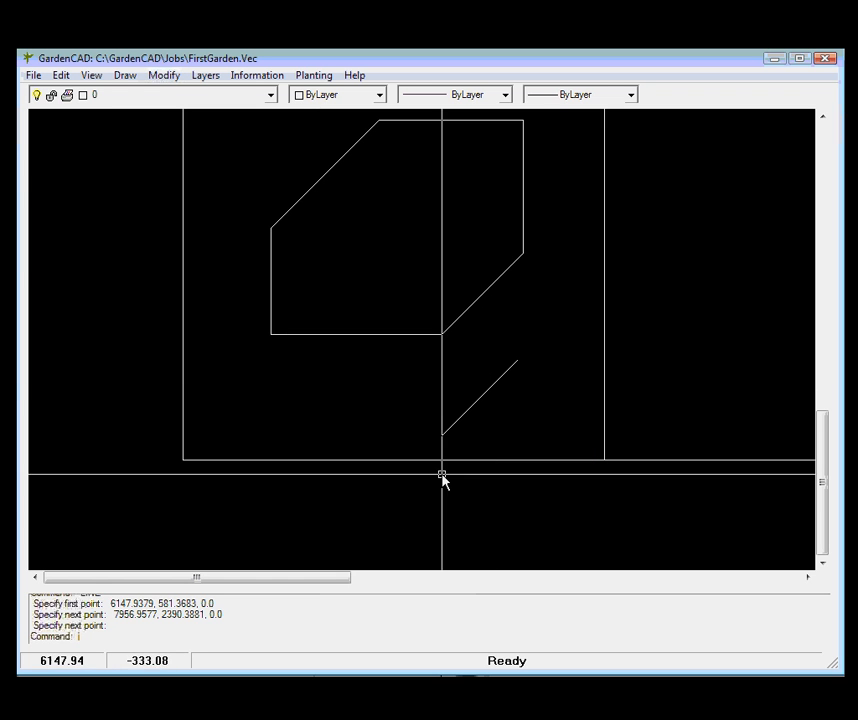
Draw a tilted chain of four line segments with right-angle corners outside the square's right edge, starting at about 11018, 1734.
click(124, 76)
click(145, 113)
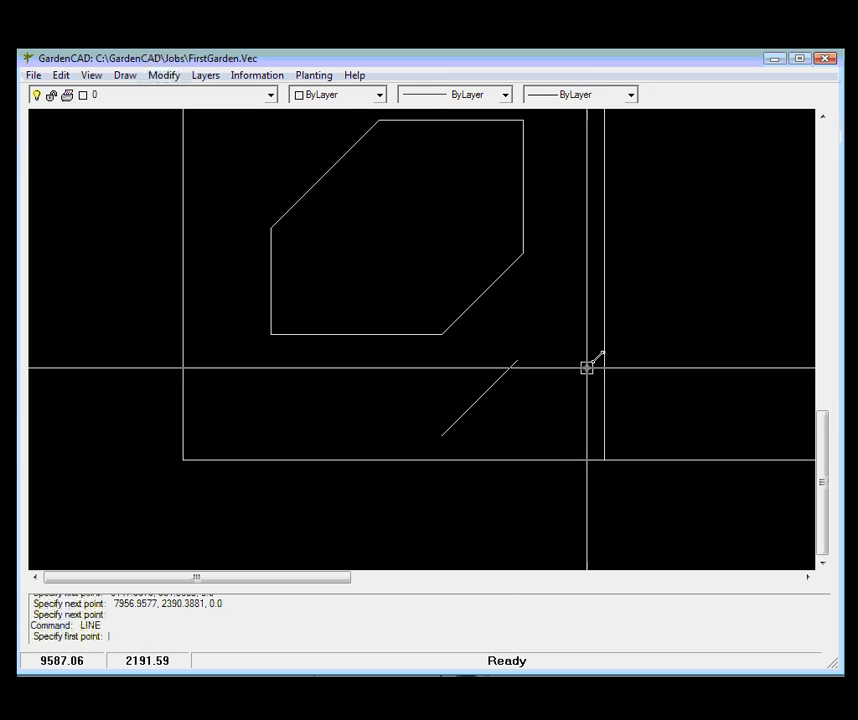
click(647, 387)
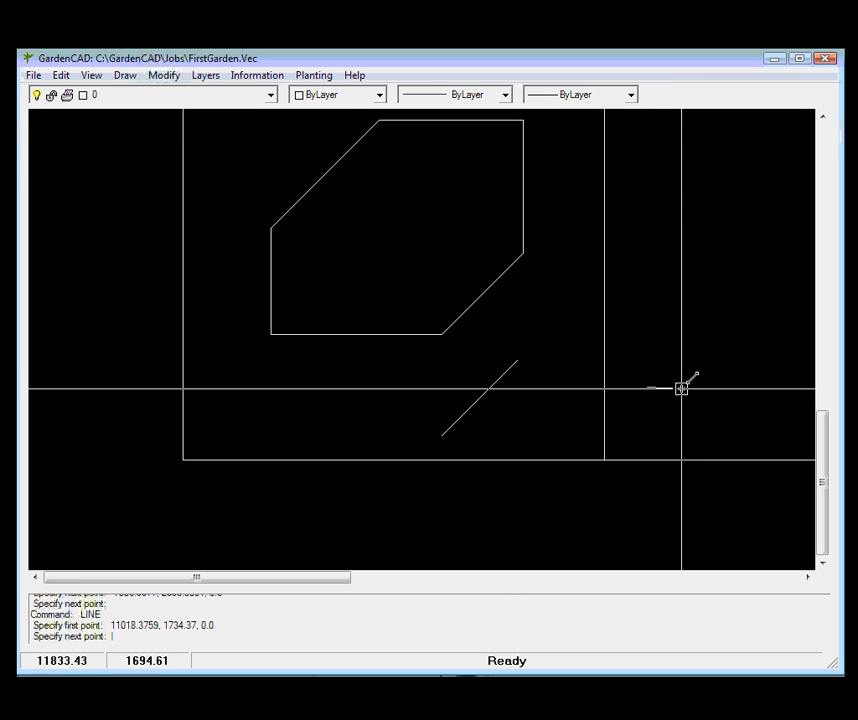
click(695, 339)
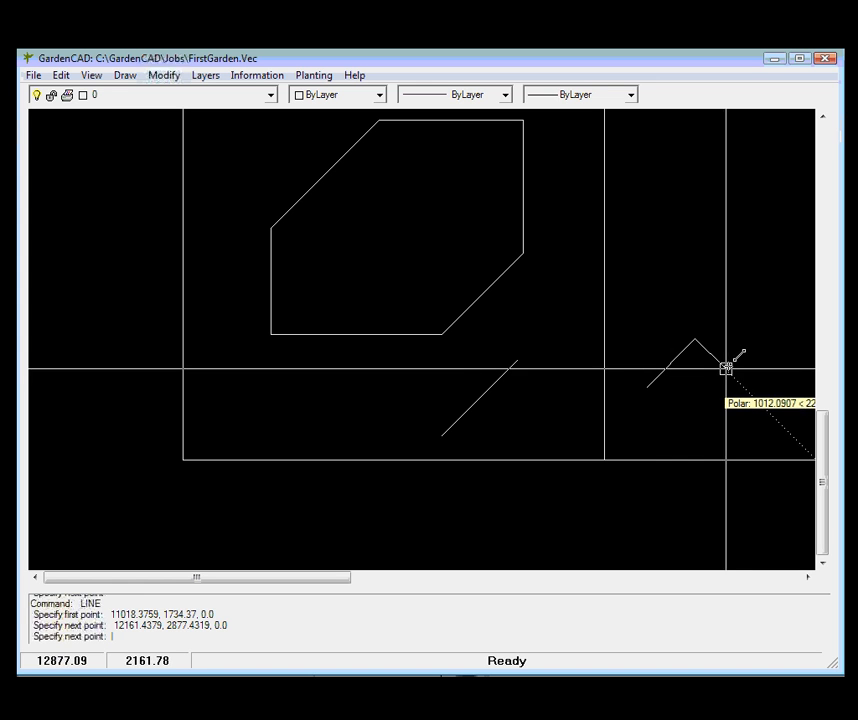
click(726, 368)
click(669, 422)
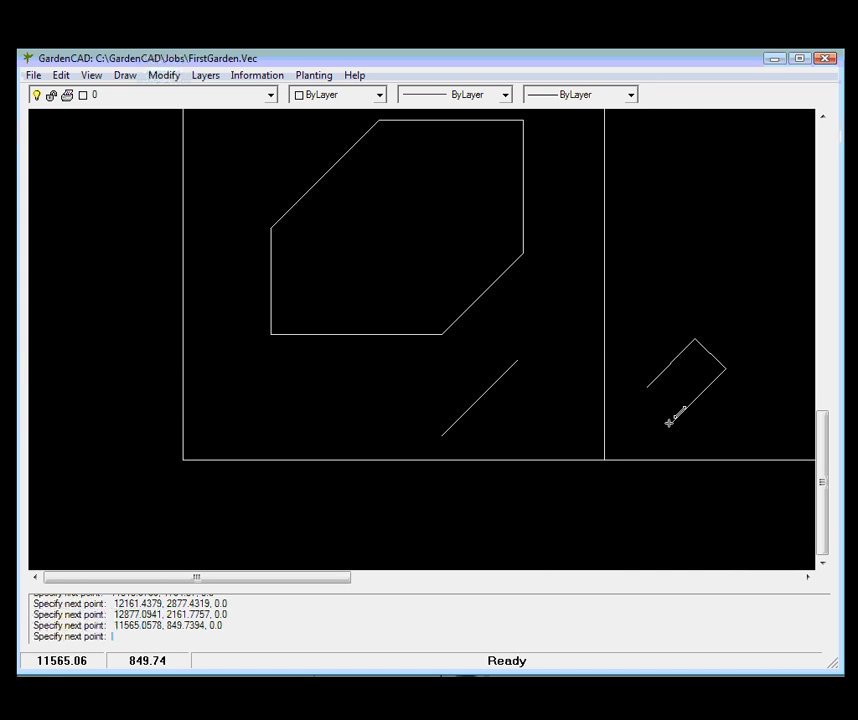
click(628, 383)
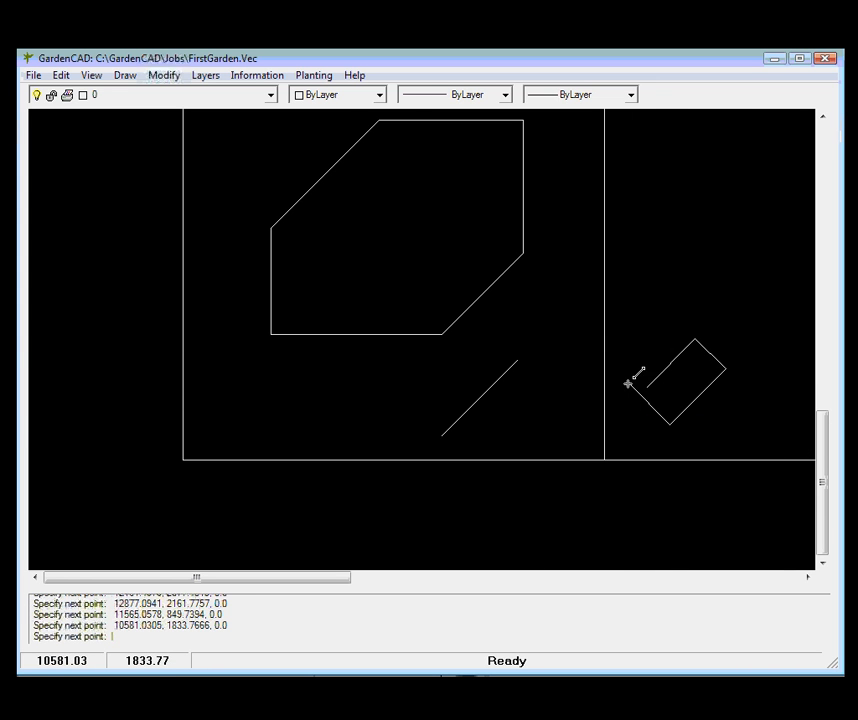
key(Return)
Enable the polar distance step in Drafting Aids and set it to 5000.
right_click(331, 333)
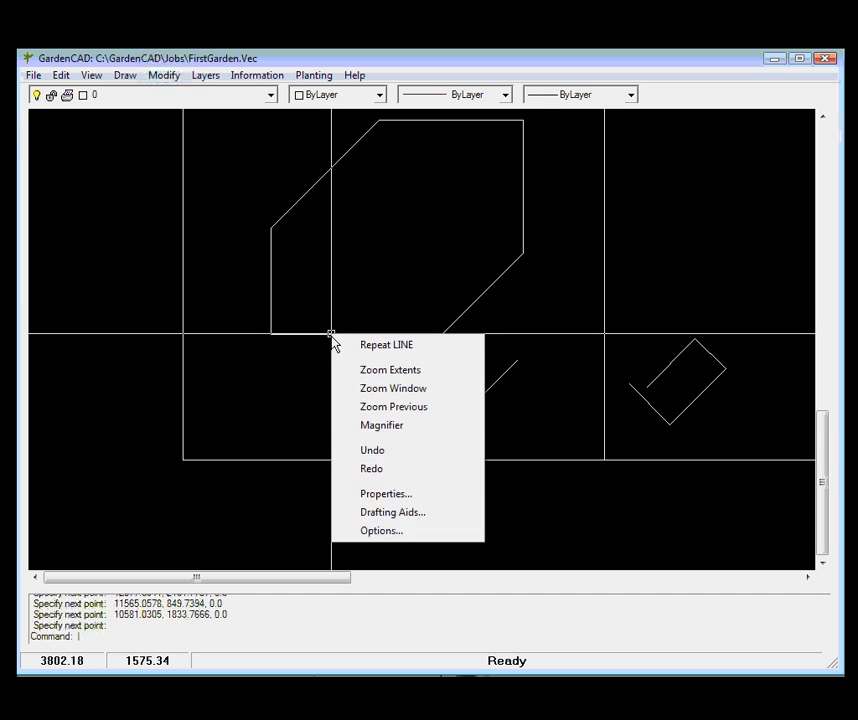
click(376, 512)
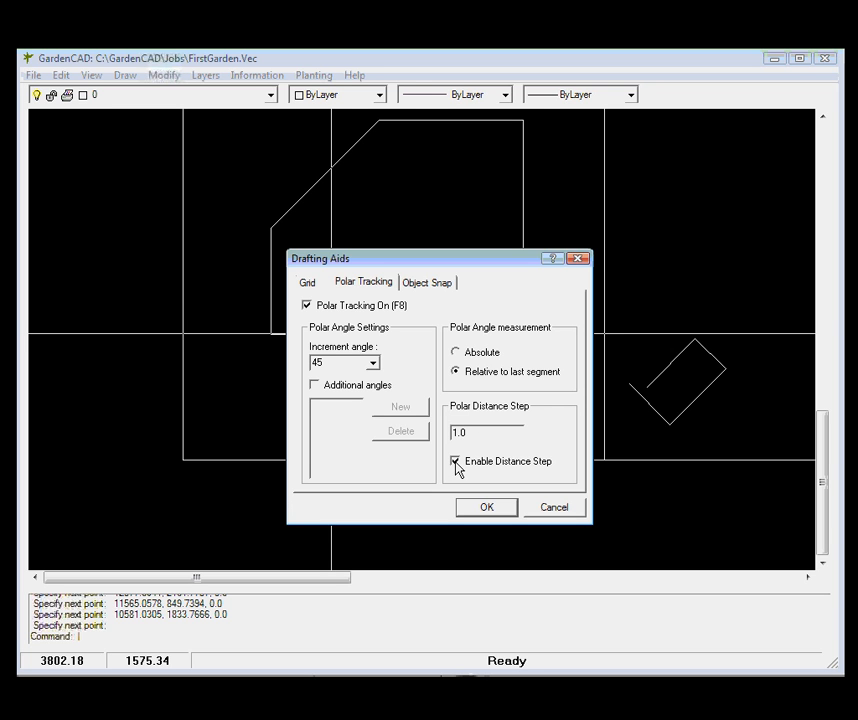
drag(466, 432, 450, 432)
text(5000)
click(485, 513)
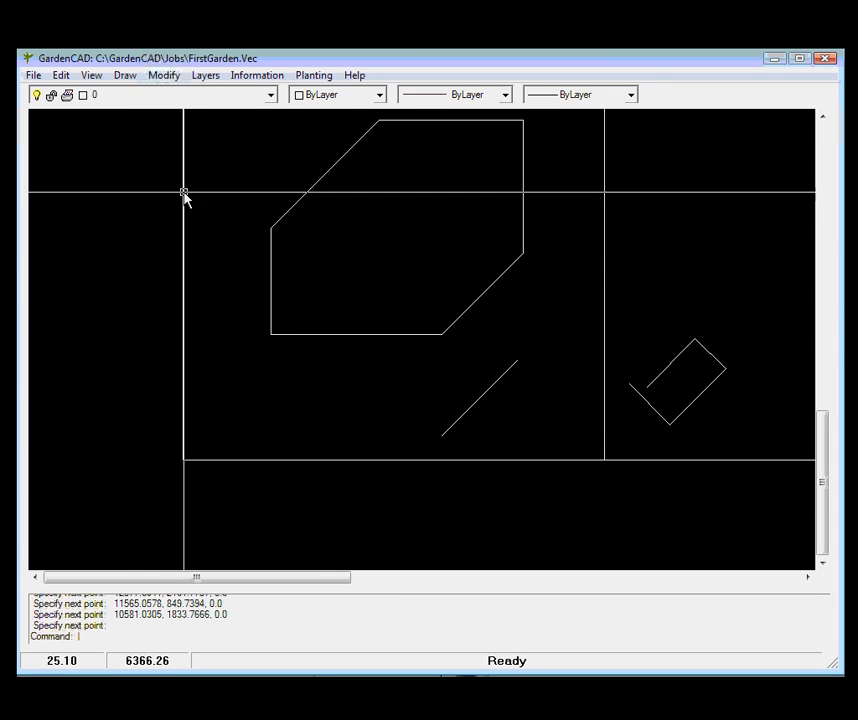
Draw a single horizontal line about 3300 units long near the square's bottom edge, starting at about 1675, 442.
click(125, 76)
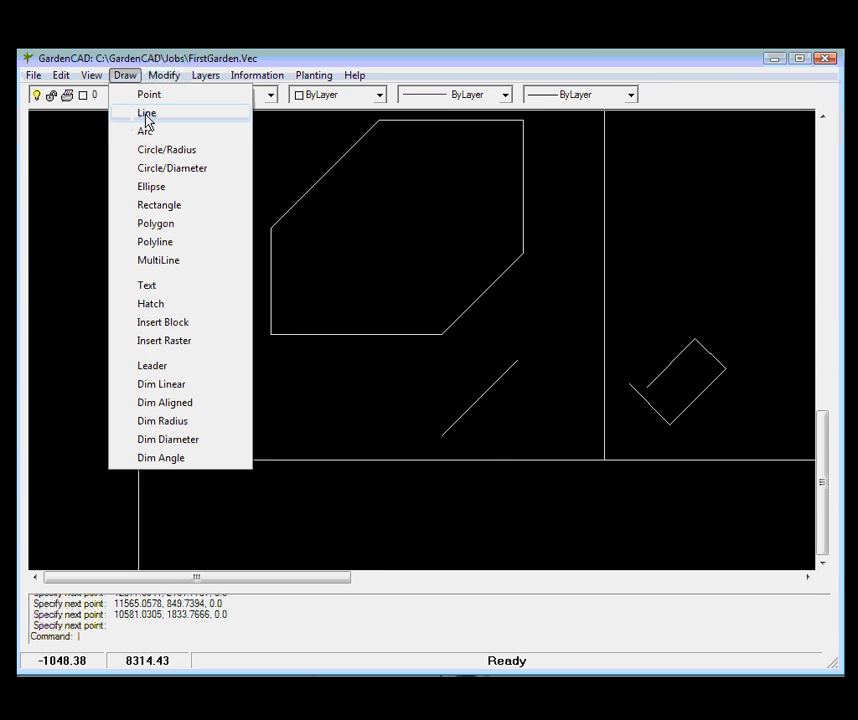
click(142, 113)
click(253, 440)
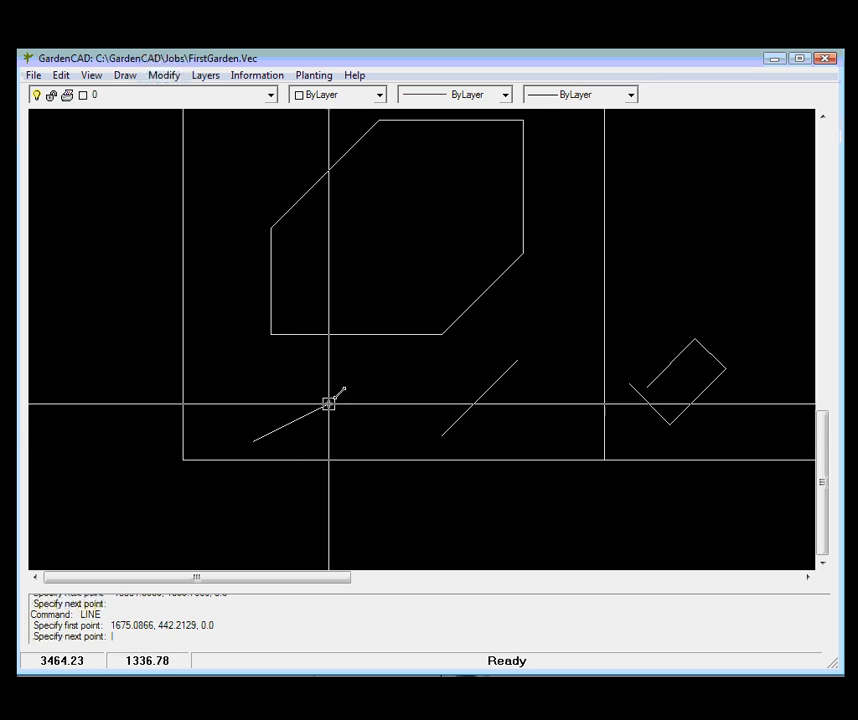
click(392, 441)
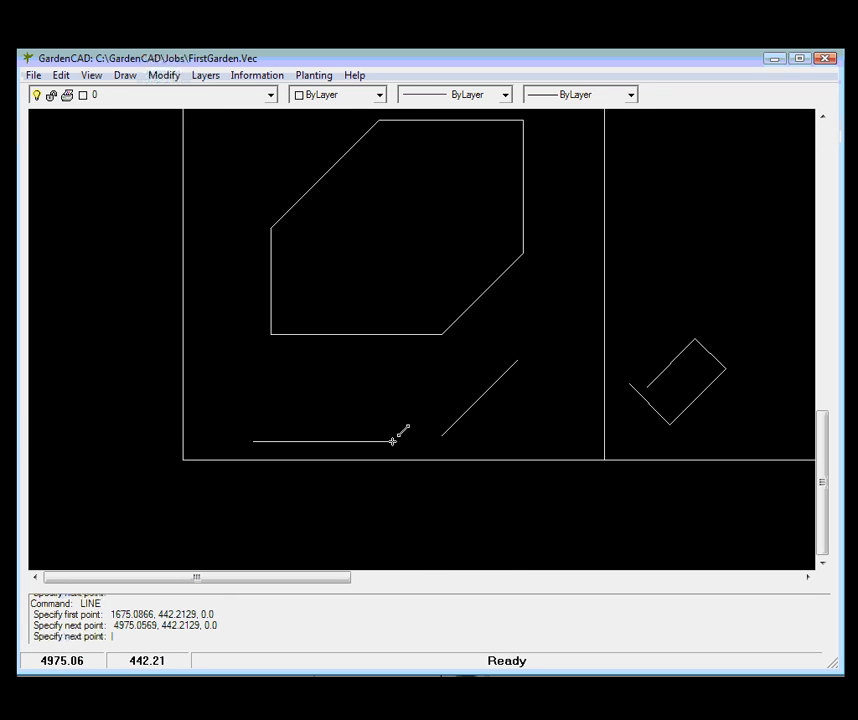
key(Return)
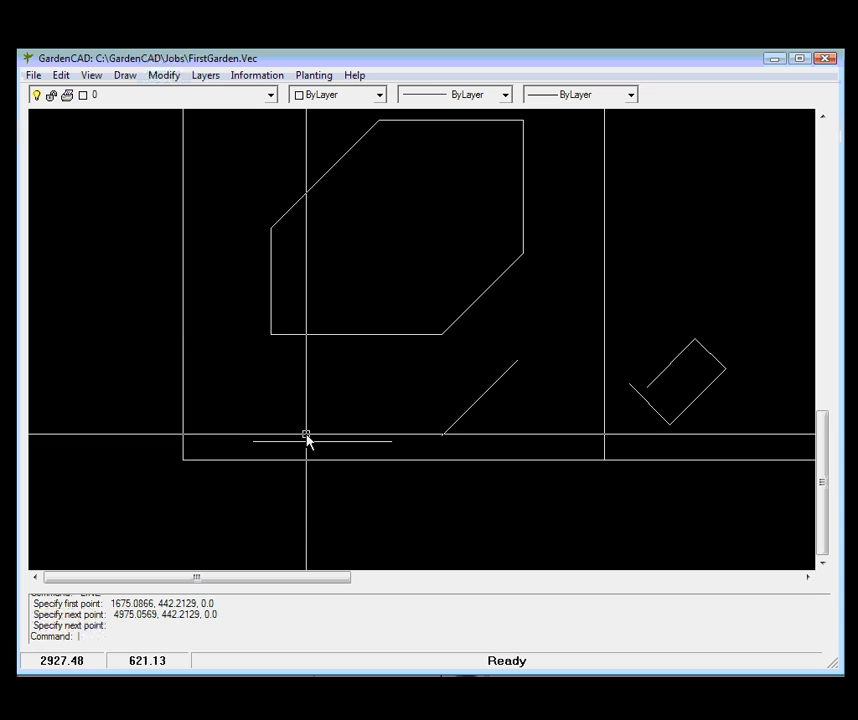
Set the polar angle measurement to absolute in the polar tracking settings.
right_click(307, 405)
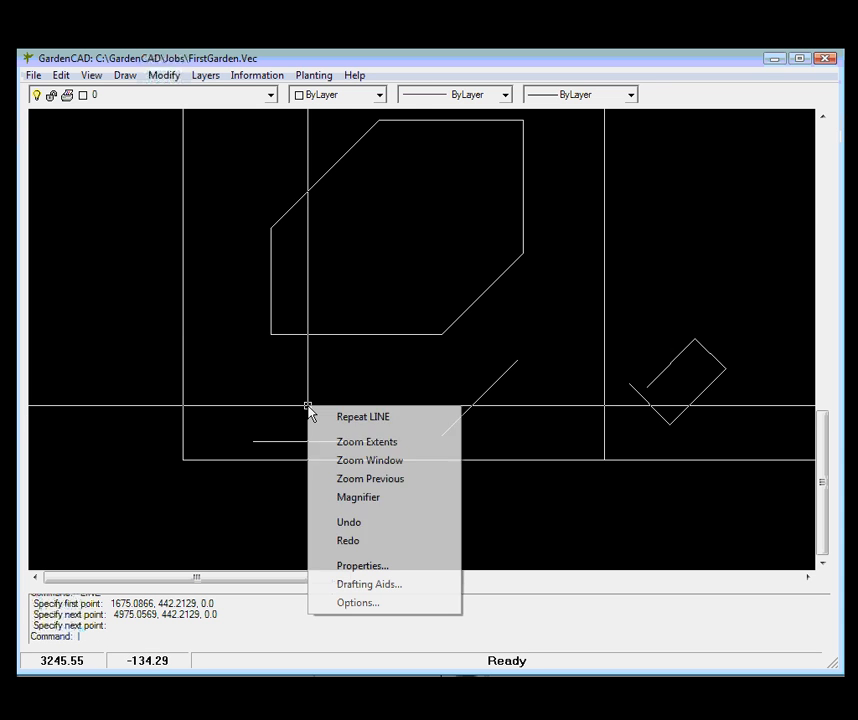
click(375, 586)
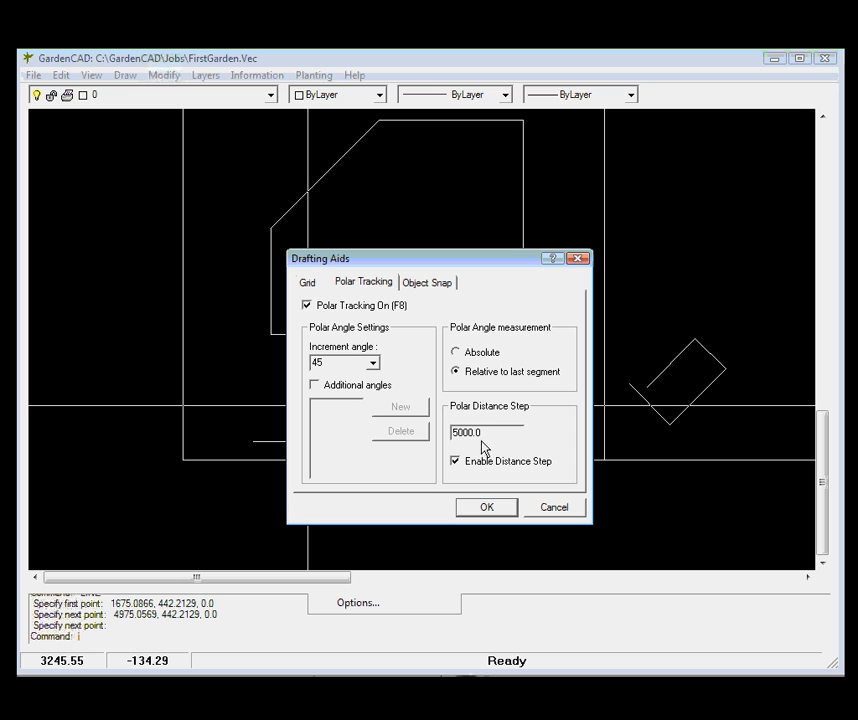
click(456, 353)
drag(479, 432, 452, 434)
text(1)
click(487, 509)
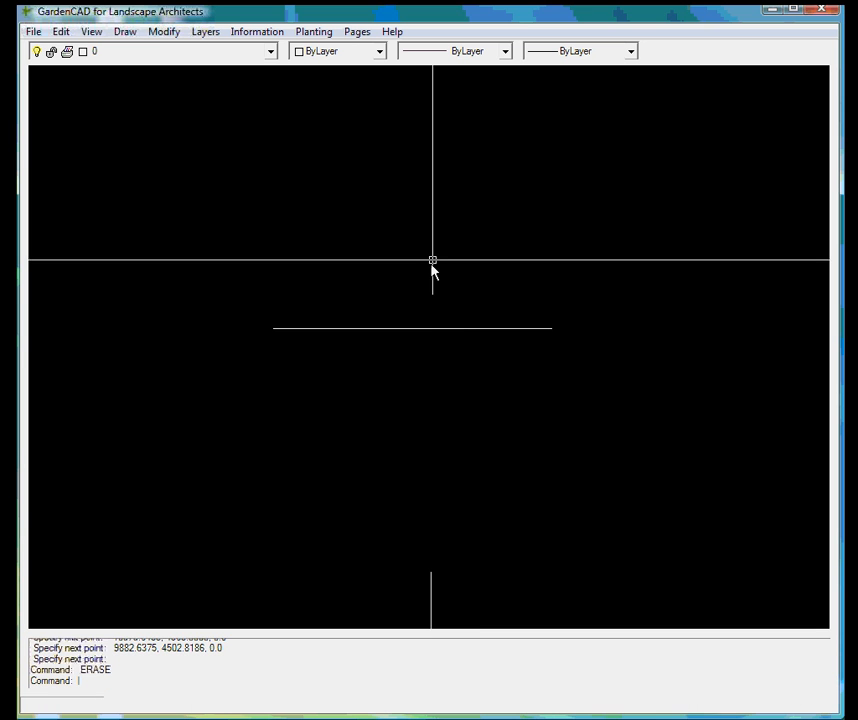
Check the polar tracking settings and draw a 15000-unit horizontal line above the existing one, starting at about -8298, 4503.
right_click(335, 239)
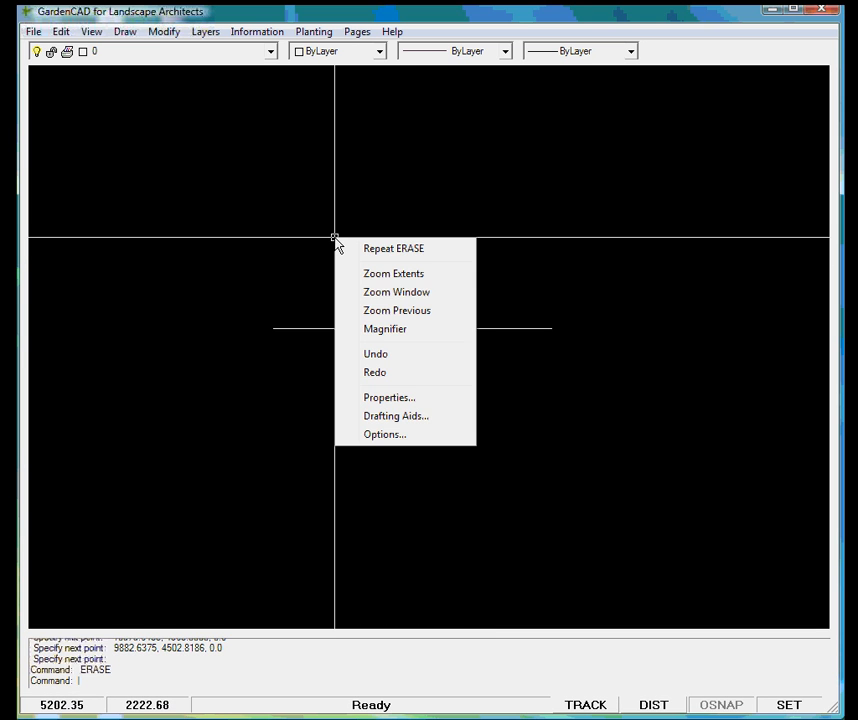
click(400, 416)
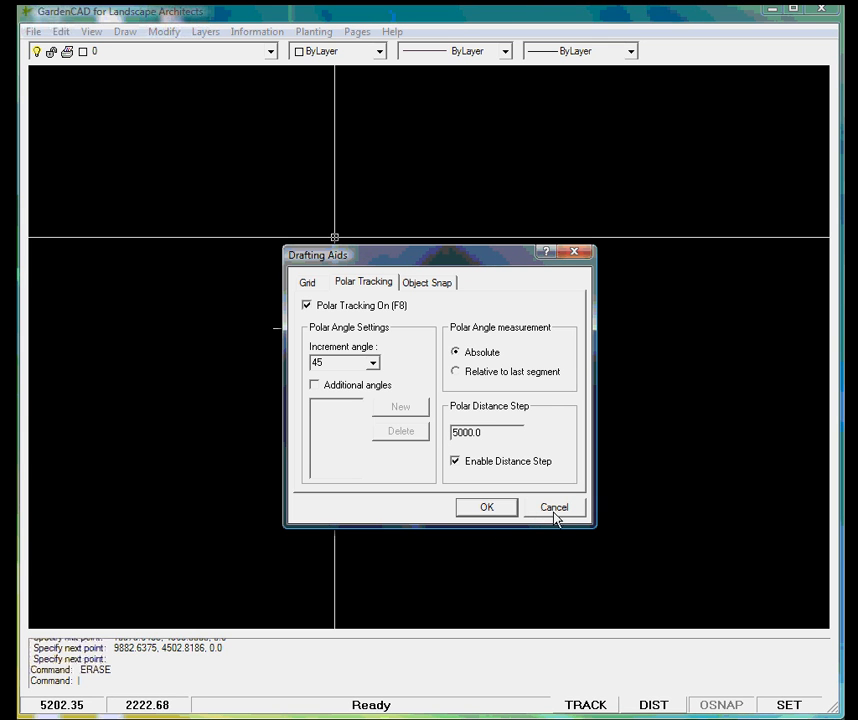
click(487, 508)
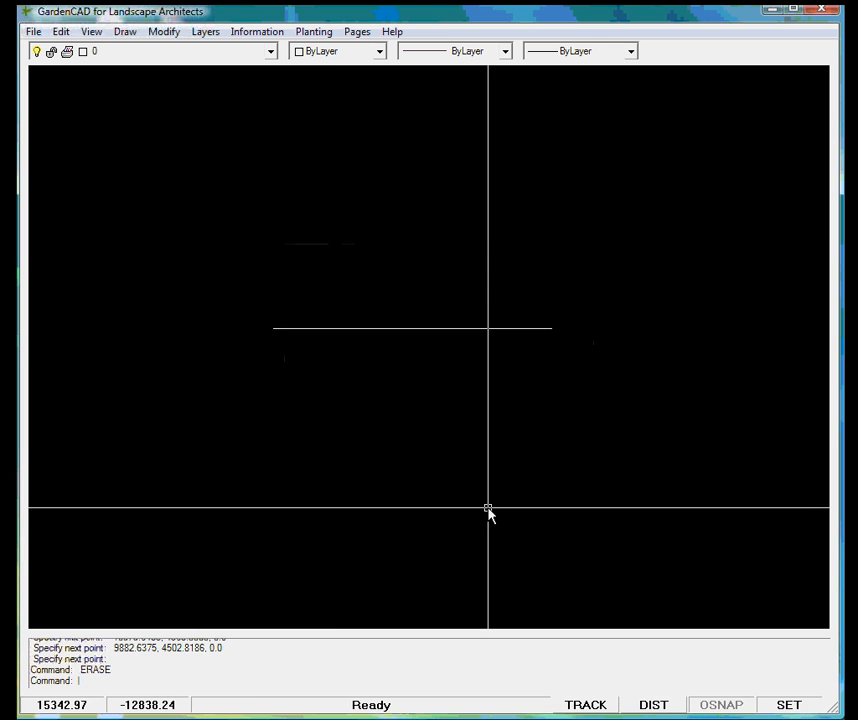
click(128, 32)
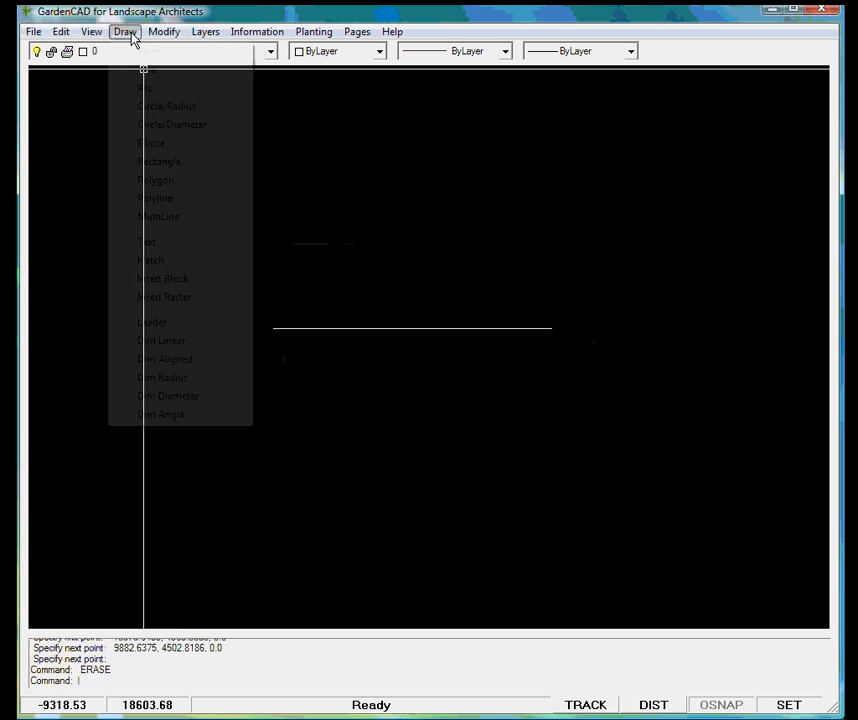
click(147, 70)
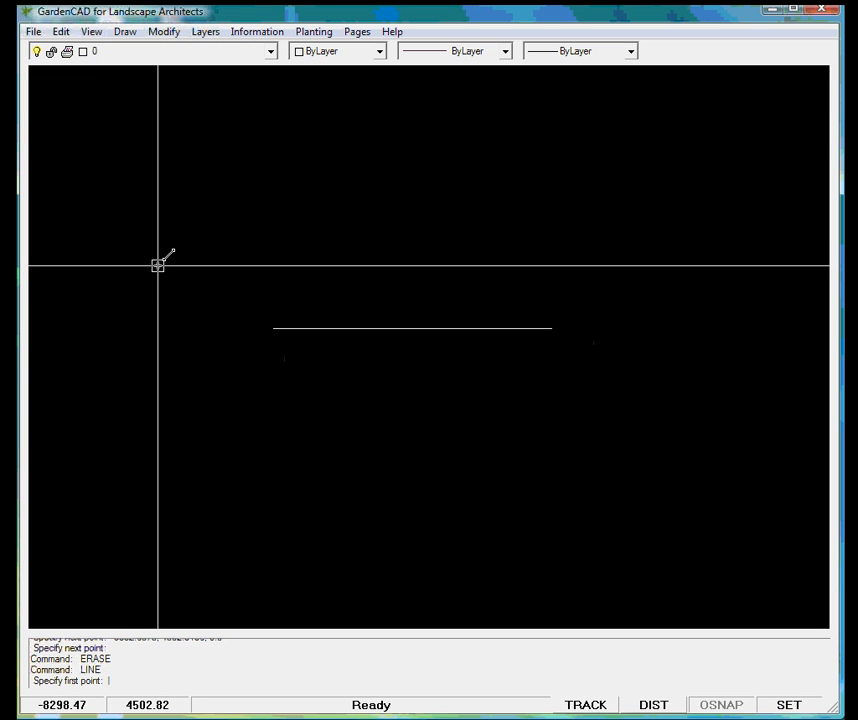
click(157, 264)
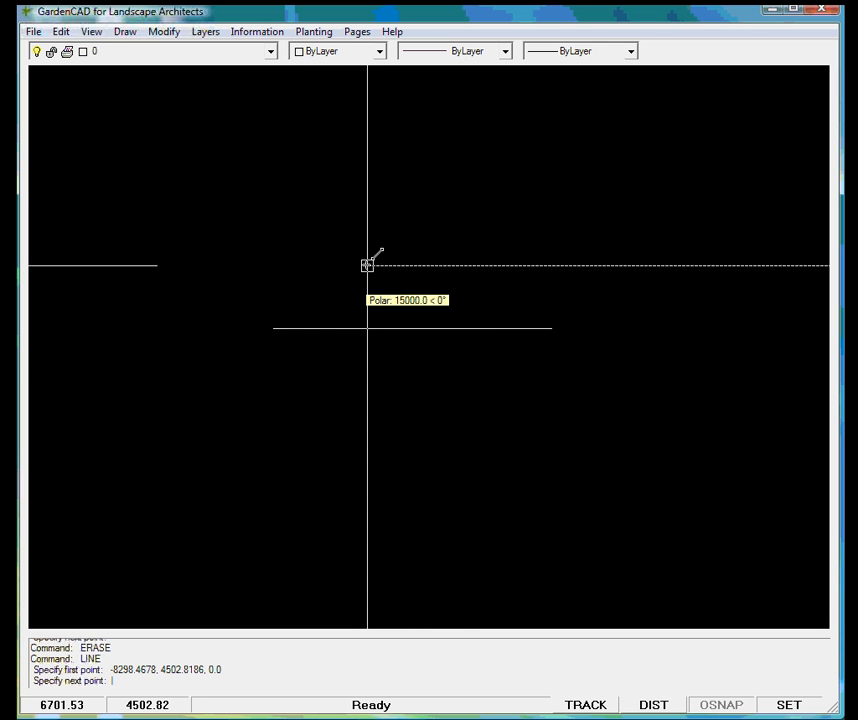
scroll(368, 262, up, 2)
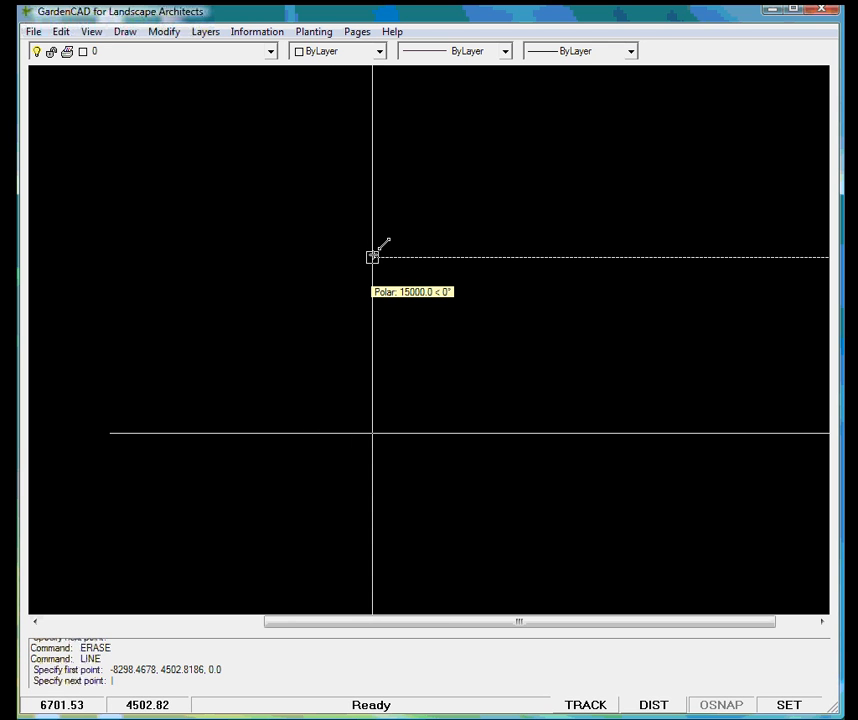
click(372, 257)
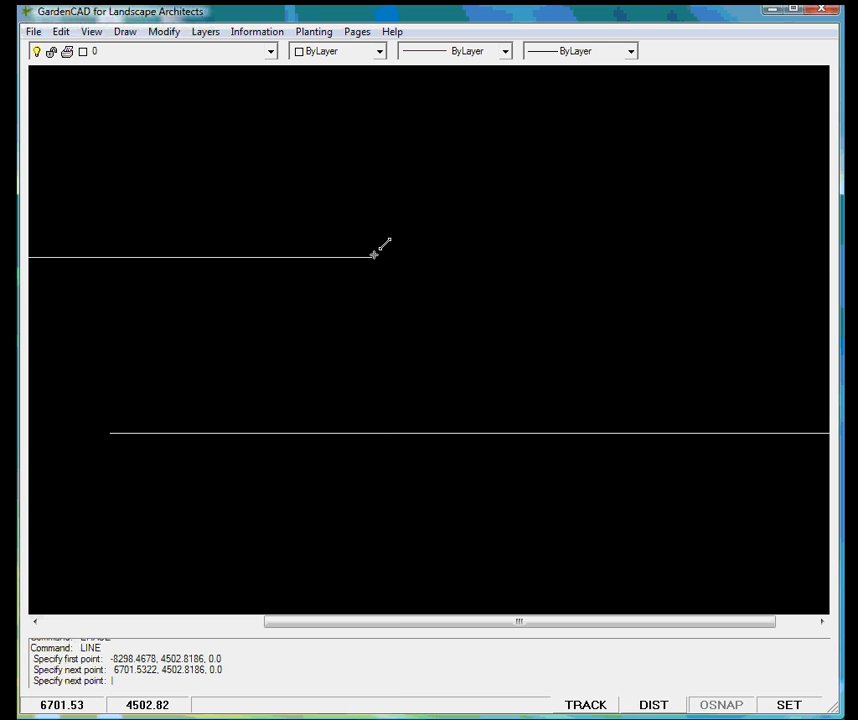
key(Return)
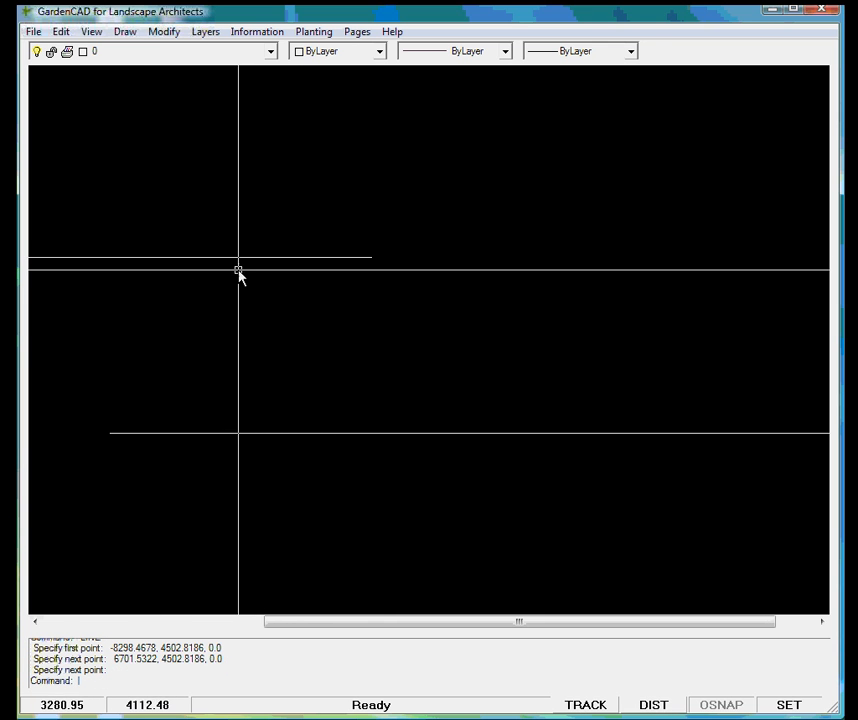
Set the polar distance step to 250 with the distance step enabled, ready for work around the lower line's left end.
right_click(109, 481)
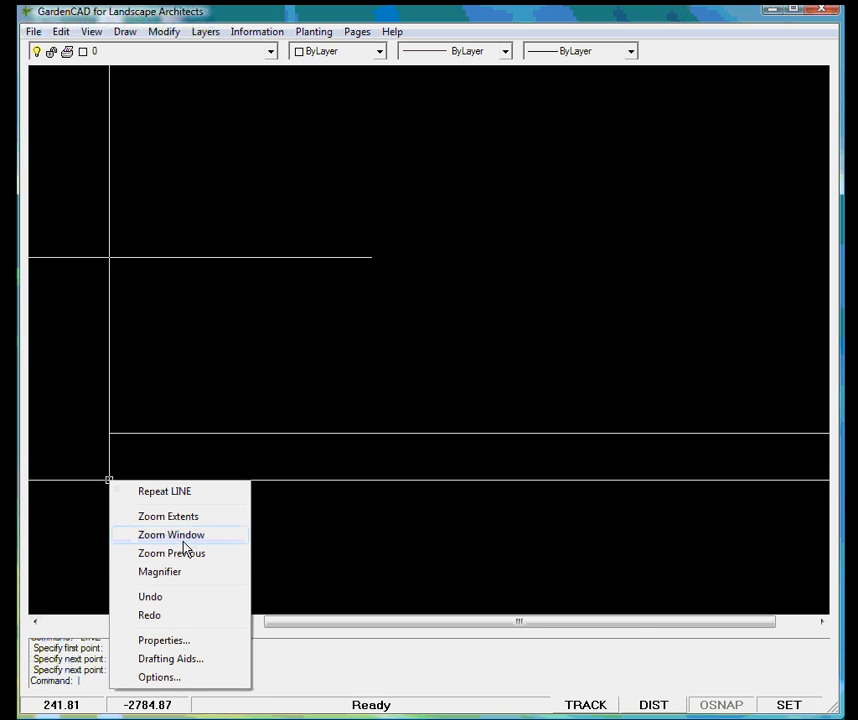
click(180, 537)
click(82, 488)
click(176, 391)
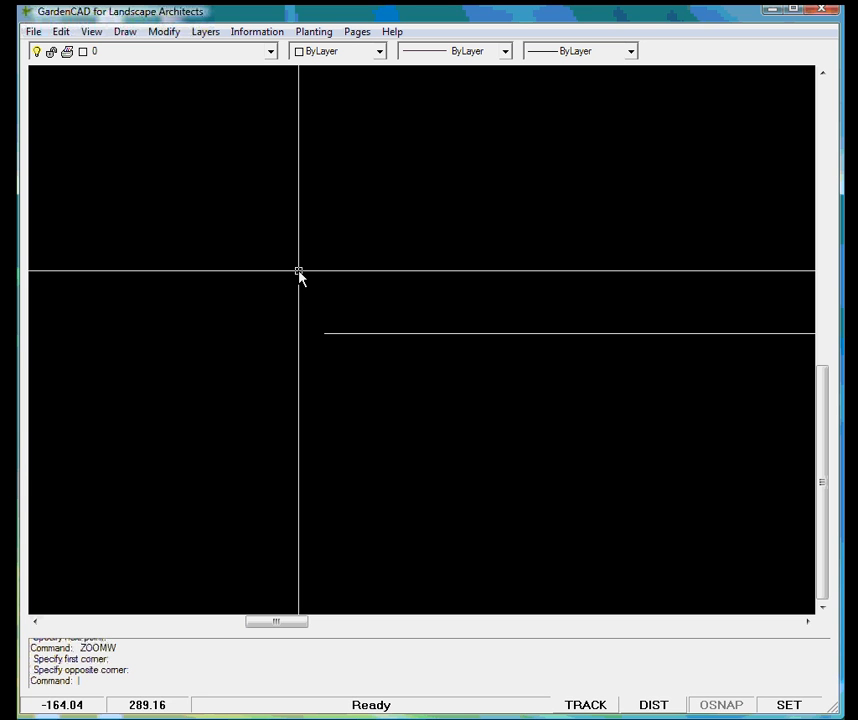
click(786, 705)
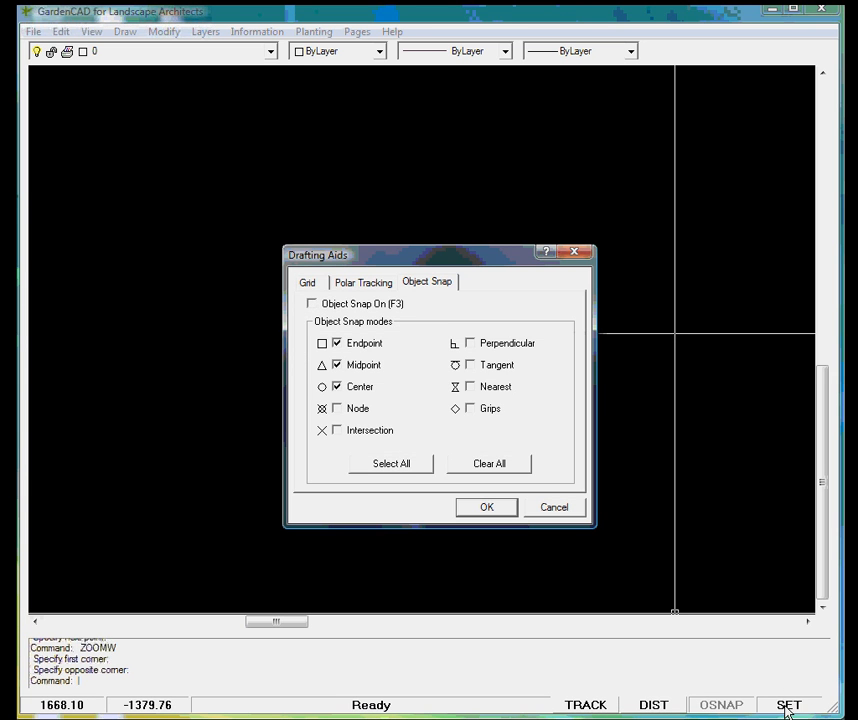
click(363, 282)
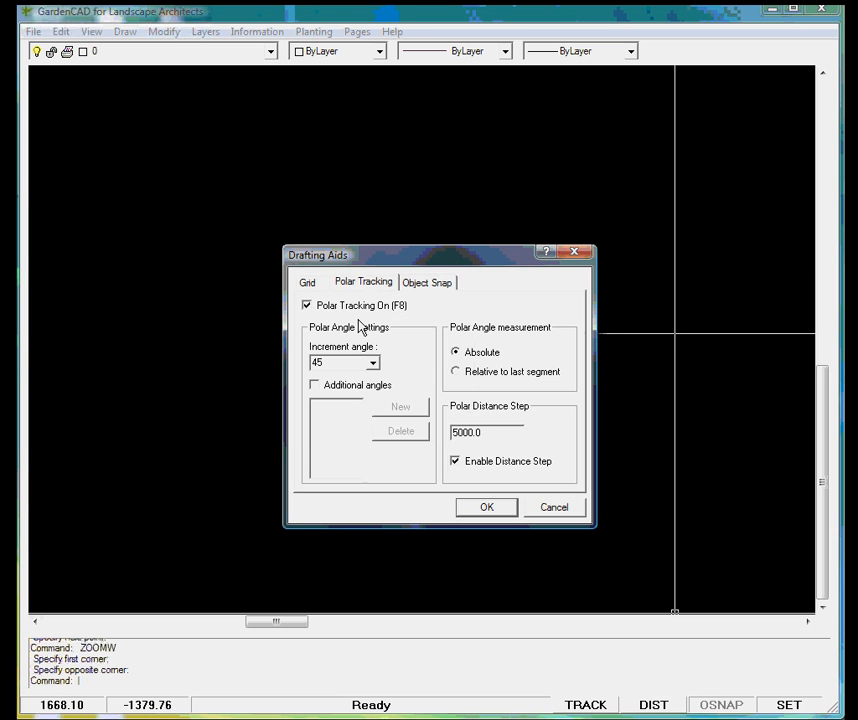
double_click(487, 433)
text(250)
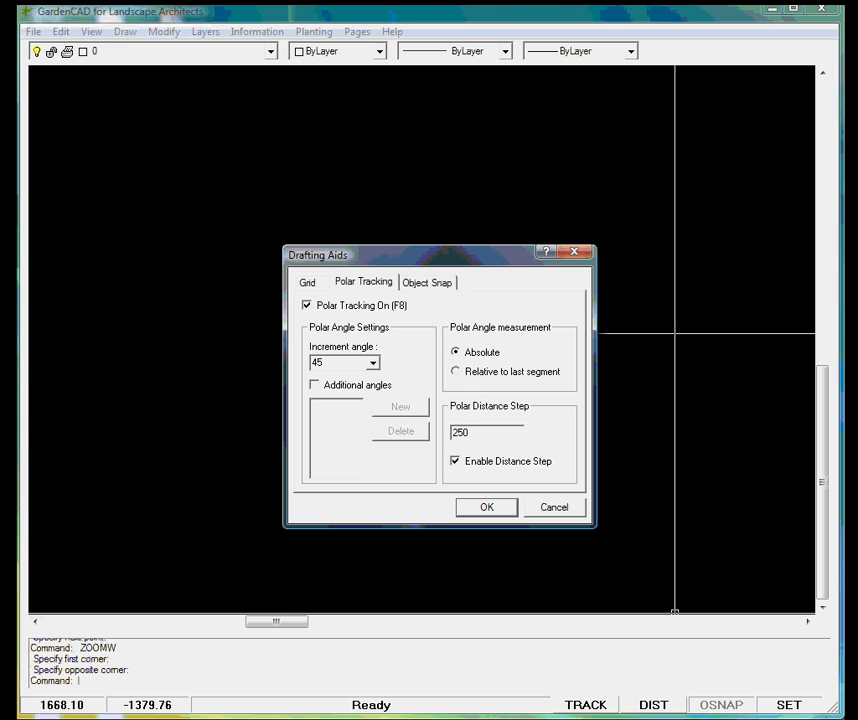
click(492, 510)
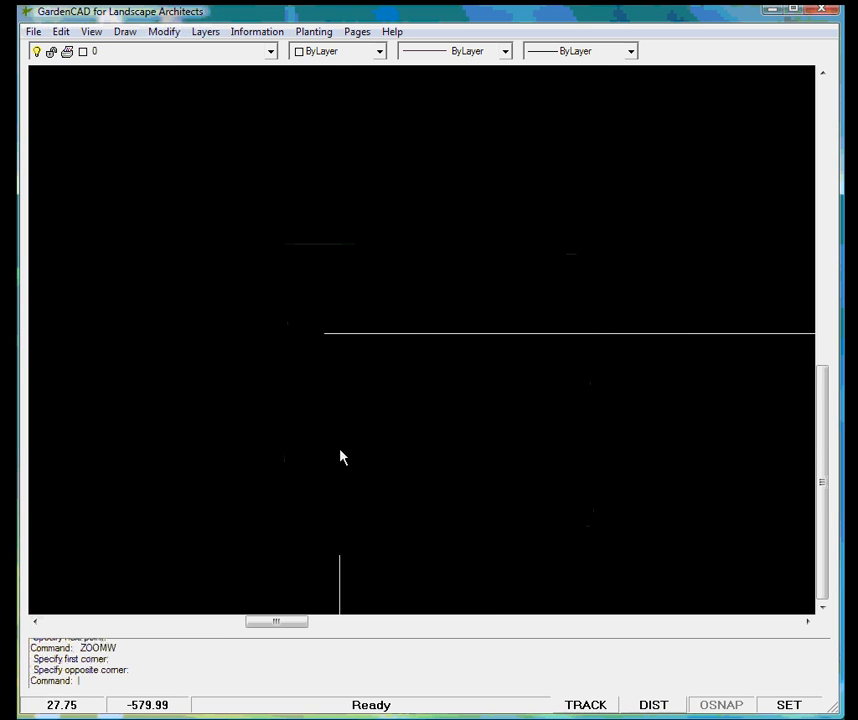